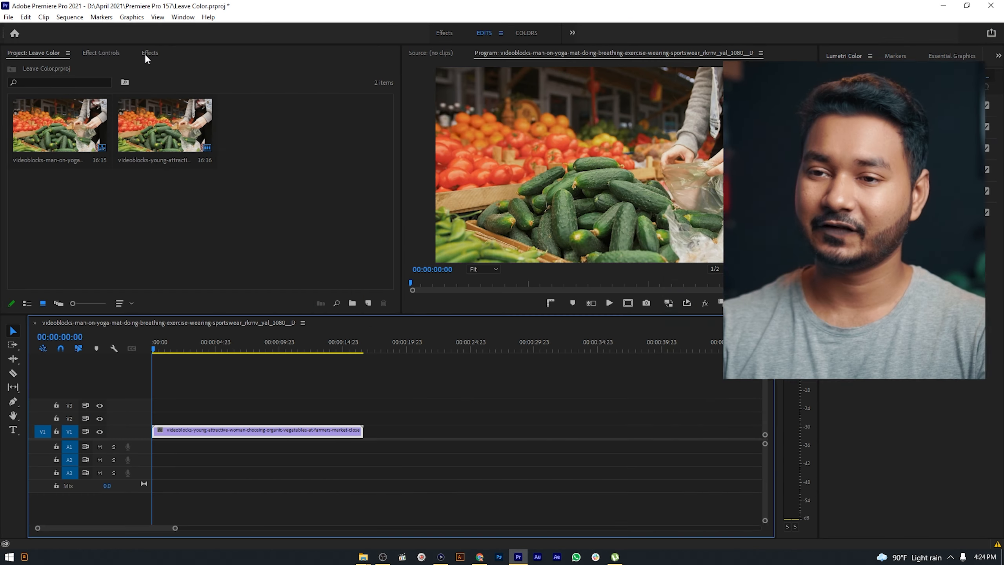
# - Find the Leave Color video effect and apply it to the clip on track V1
pyautogui.click(149, 53)
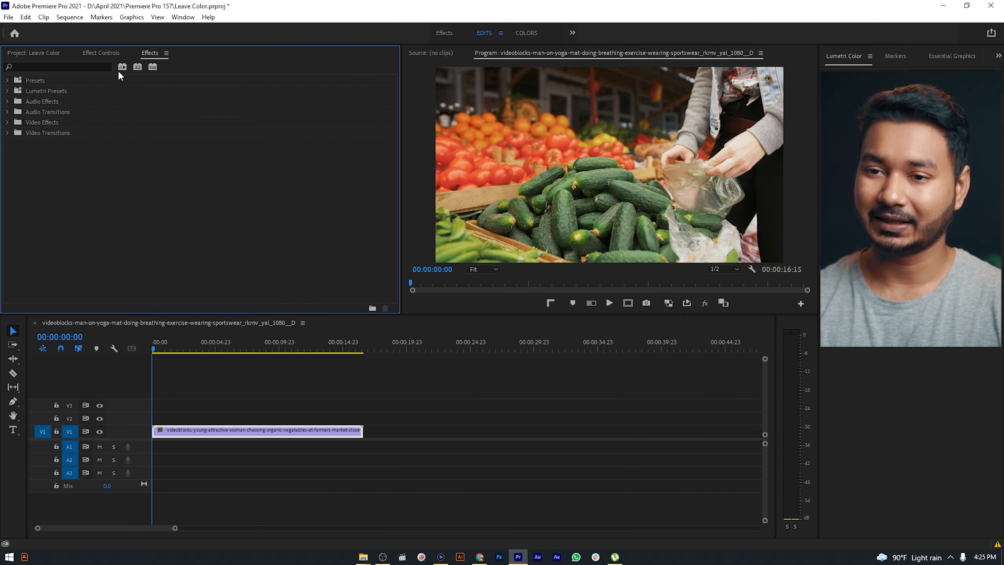
pyautogui.click(59, 66)
pyautogui.write('leave')
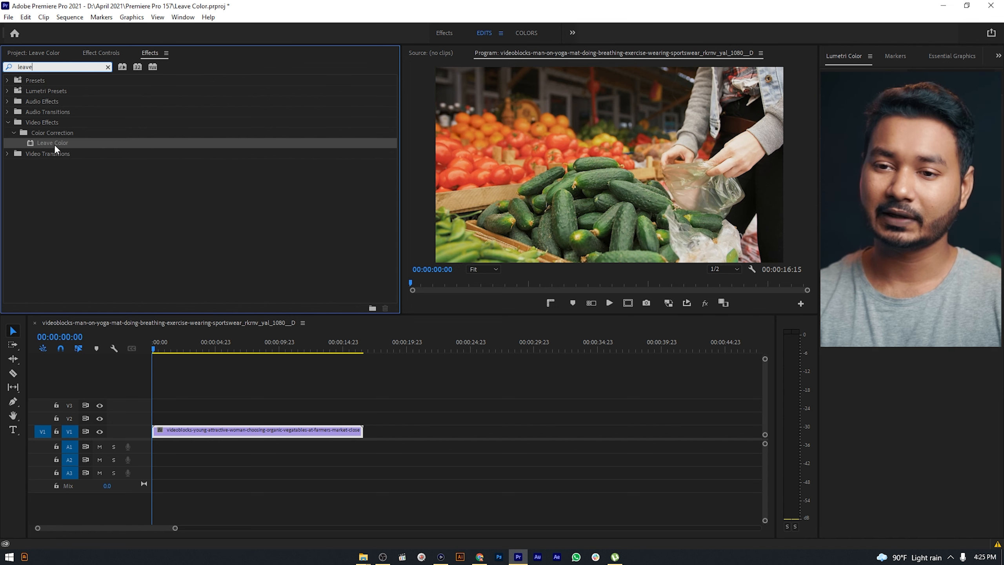
pyautogui.moveTo(54, 145); pyautogui.dragTo(244, 432)
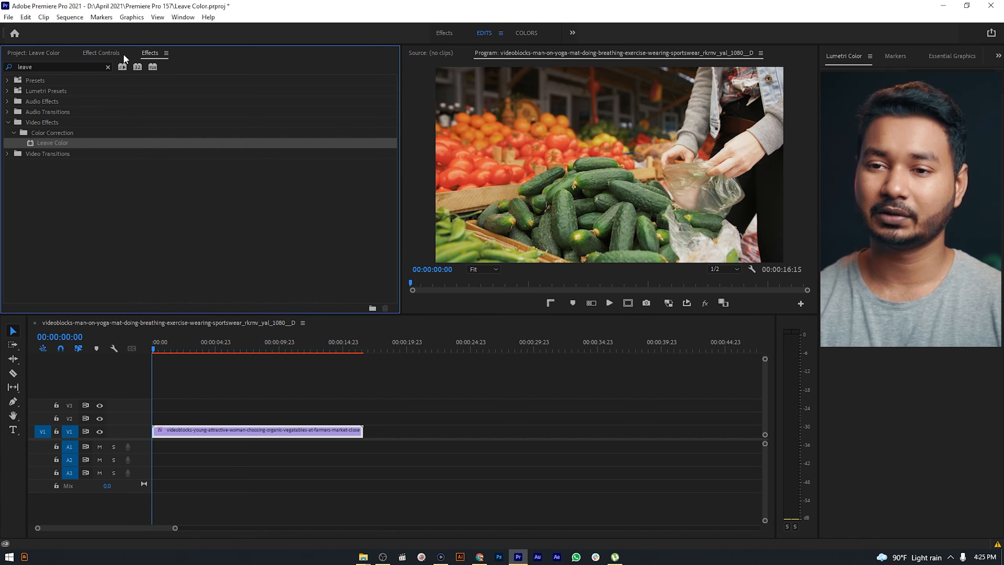
# - Sample the cucumbers' green from the program image as the Color To Leave of the Leave Color effect
pyautogui.click(113, 52)
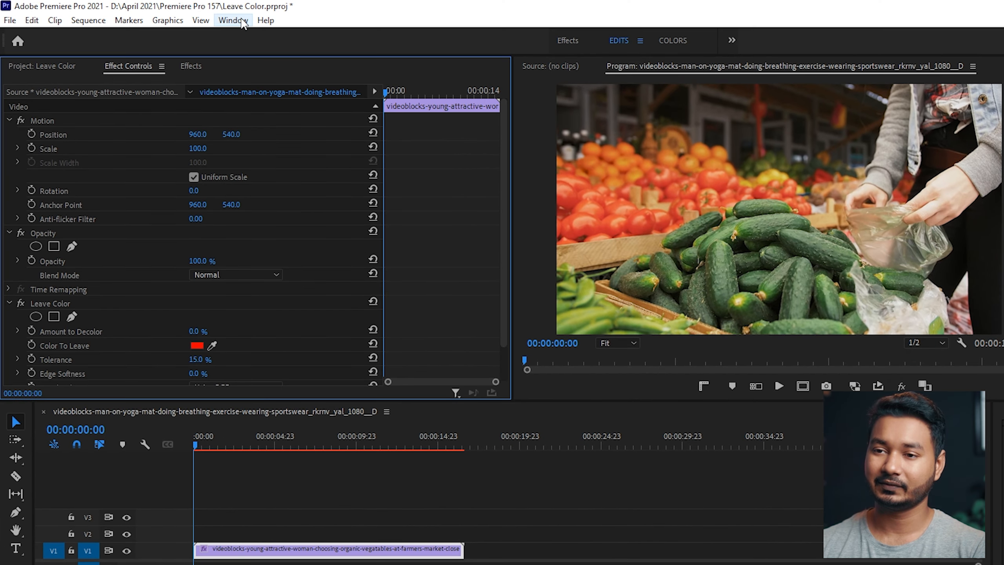
pyautogui.click(233, 17)
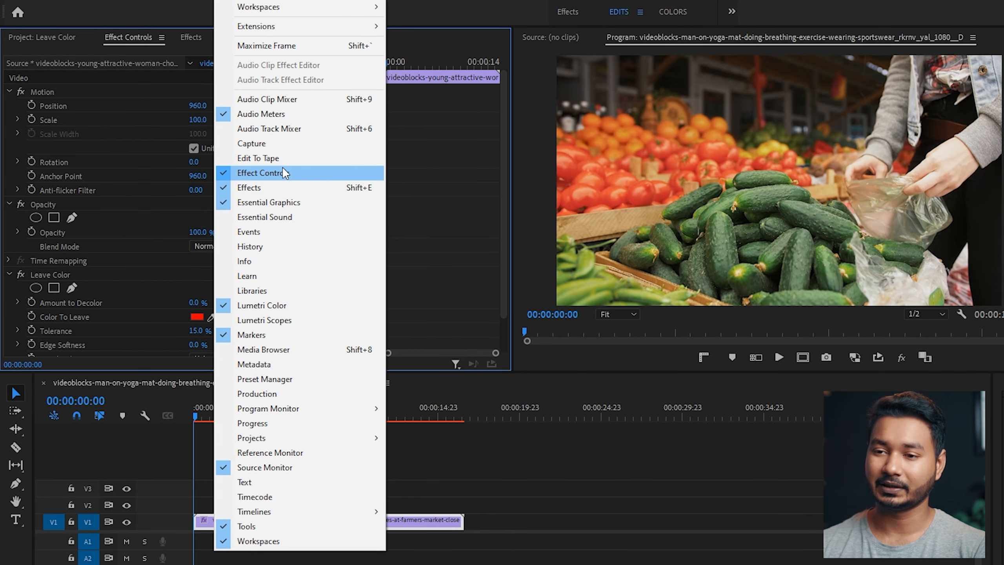
pyautogui.click(230, 0)
pyautogui.scroll(-1, 105, 295)
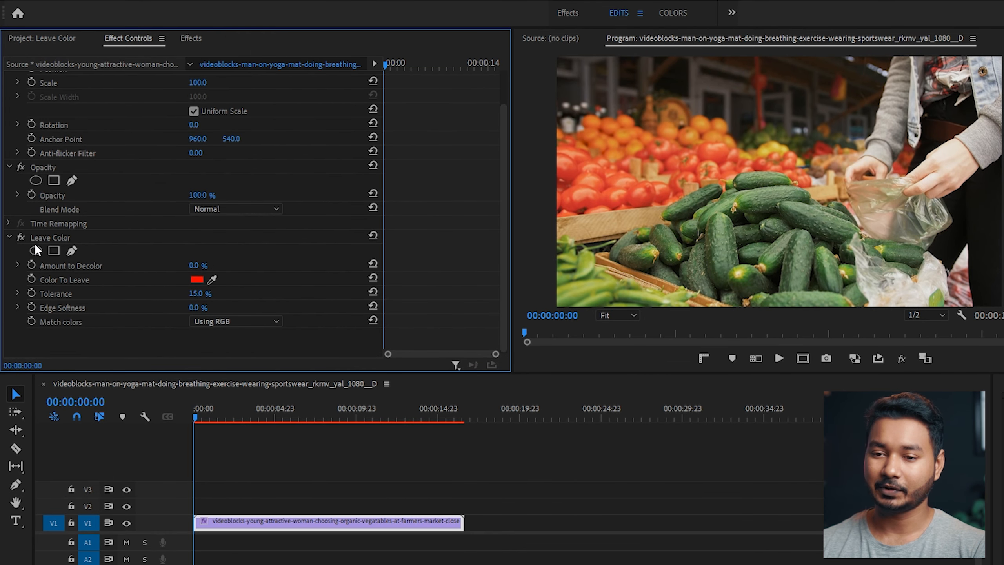
pyautogui.click(50, 237)
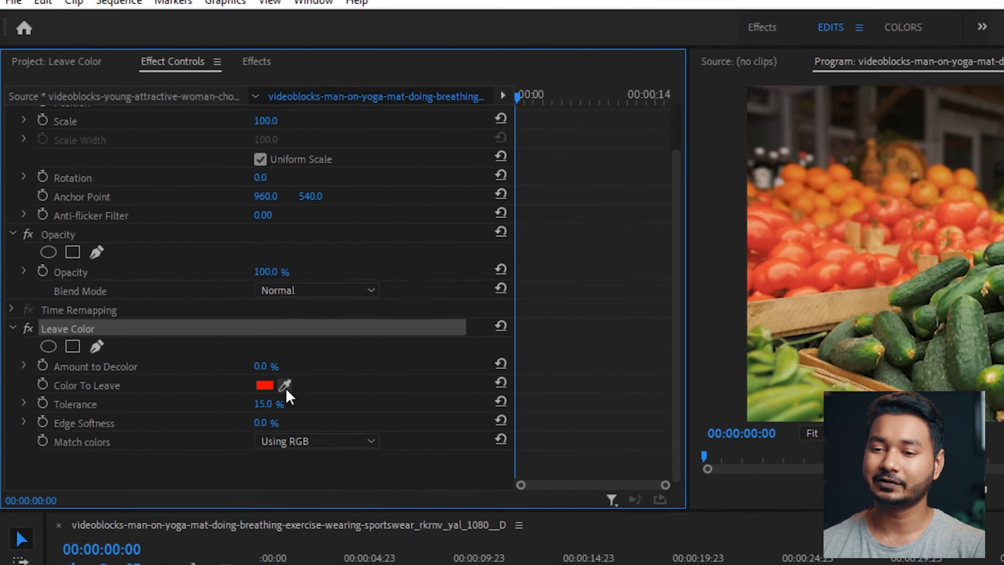
pyautogui.click(212, 279)
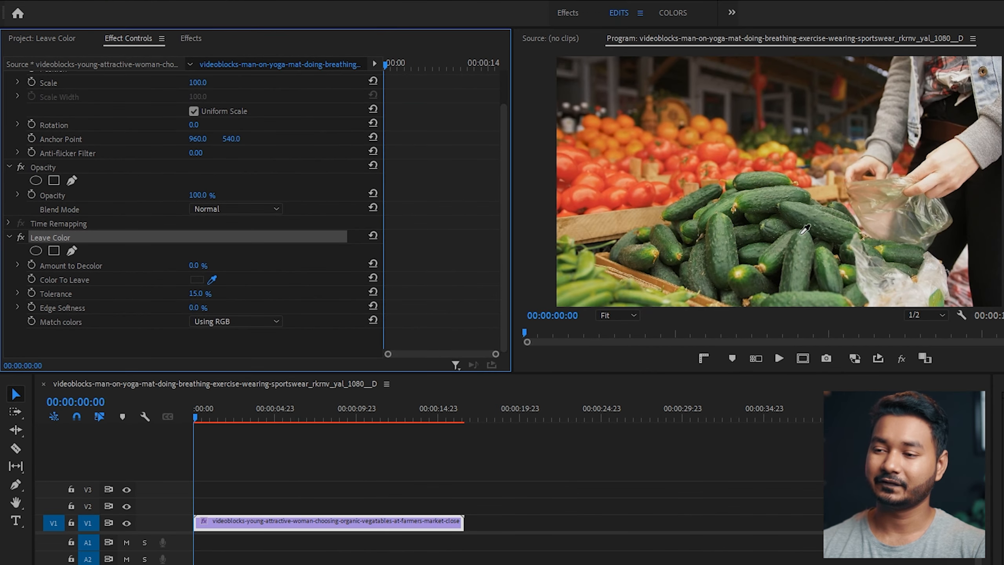
pyautogui.click(787, 210)
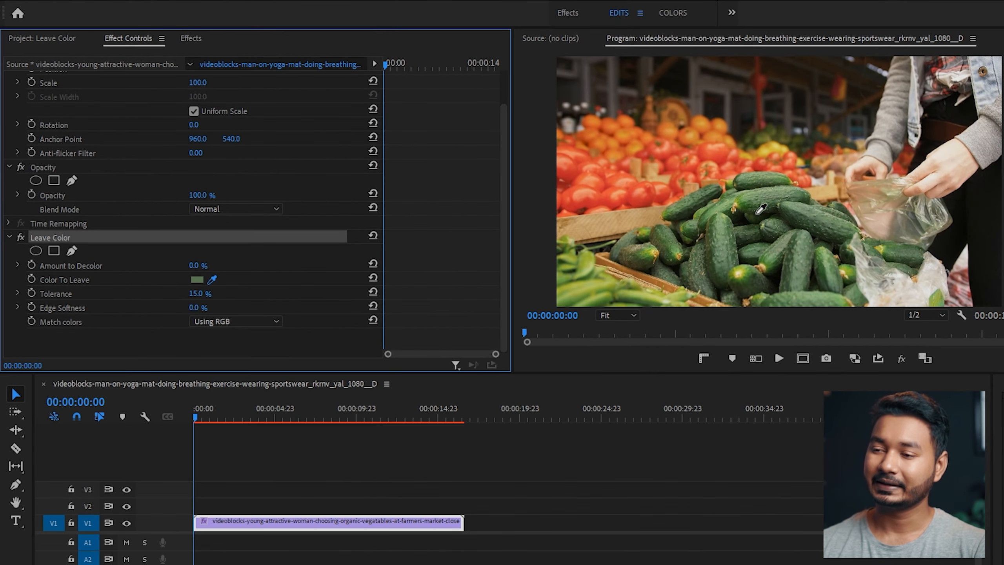
pyautogui.click(670, 233)
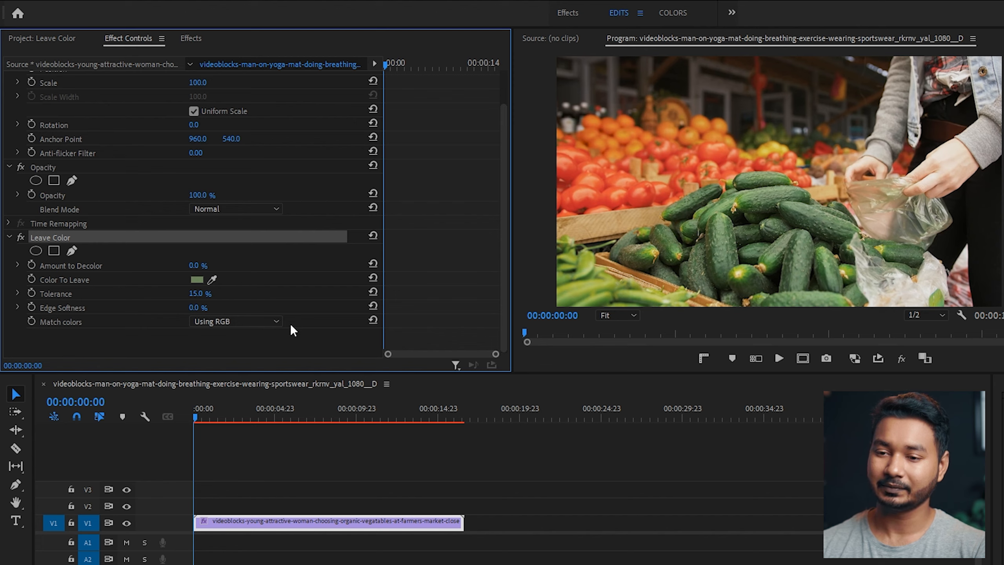
# - Enable keyframing at the clip start for Amount to Decolor, Color To Leave, Tolerance, Edge Softness and Match colors
pyautogui.click(32, 265)
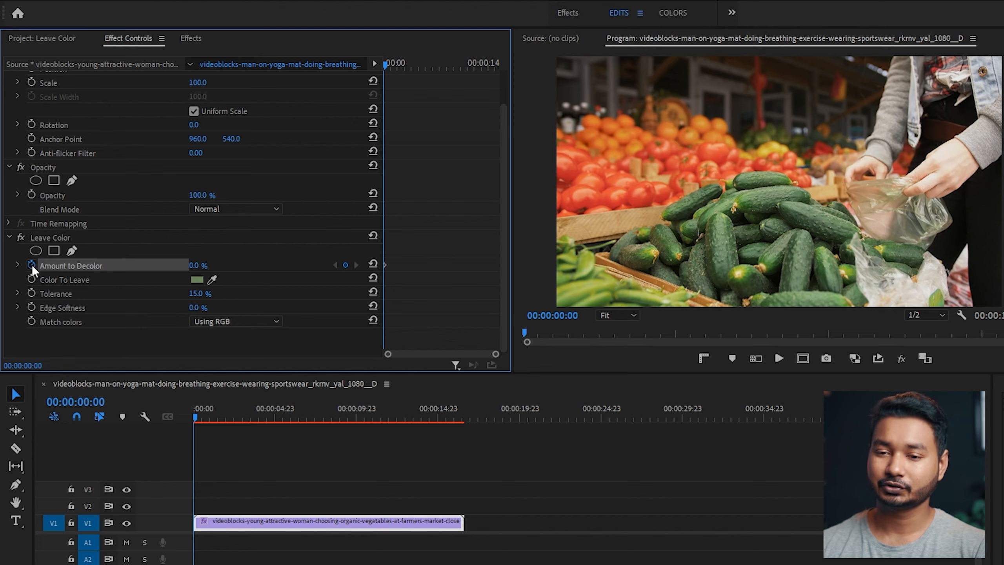
pyautogui.click(32, 279)
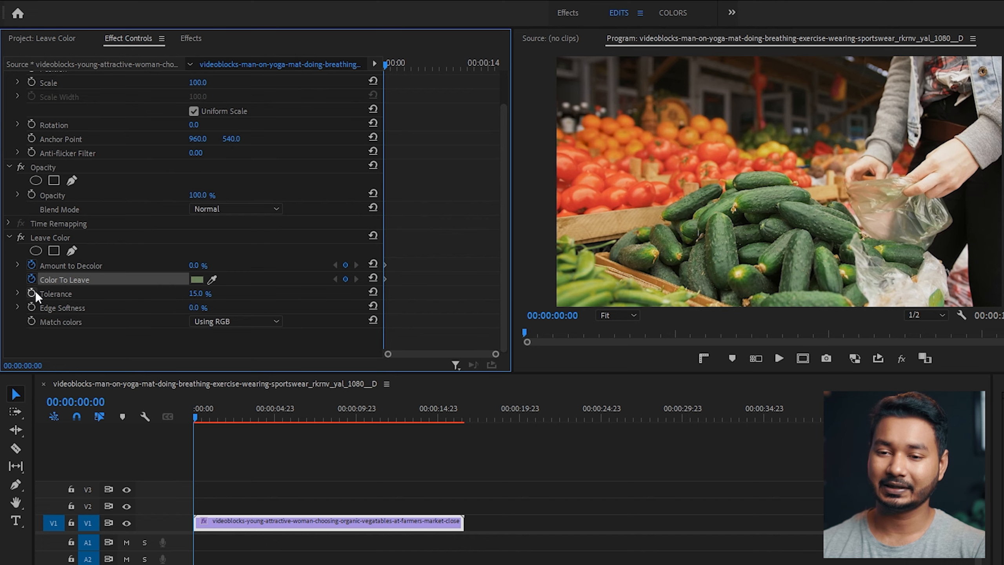
pyautogui.click(31, 293)
pyautogui.click(31, 307)
pyautogui.click(32, 321)
# - Move to 00:00:00:22 and set the Leave Color effect's Amount to Decolor to 49%
pyautogui.moveTo(217, 418); pyautogui.dragTo(151, 420)
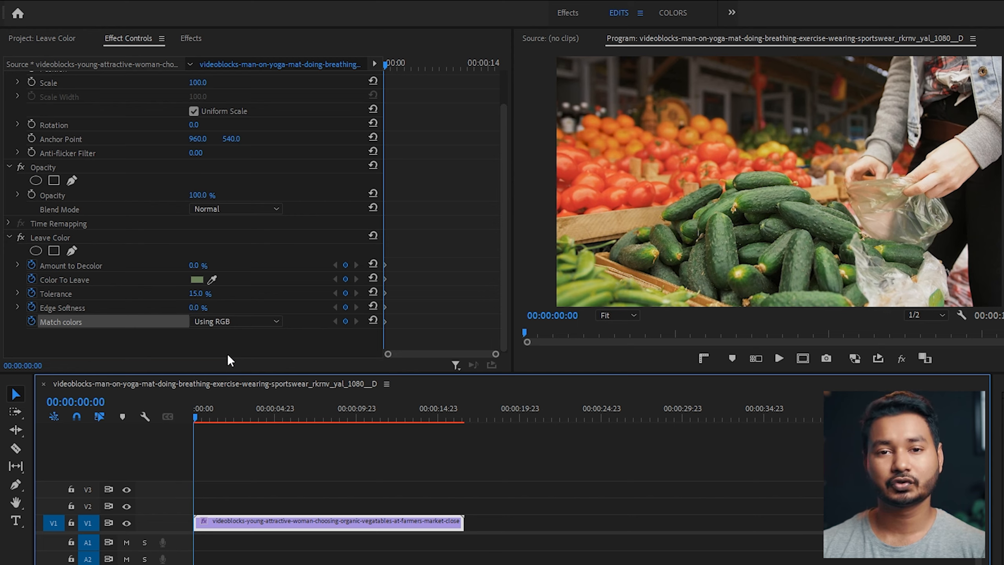
pyautogui.press('space')
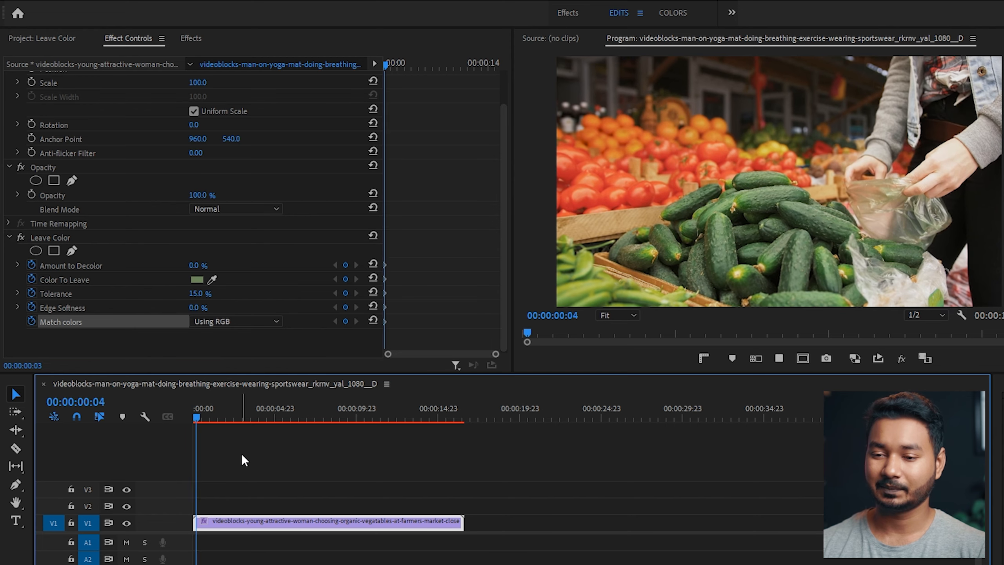
pyautogui.press('space')
pyautogui.press('Right')
pyautogui.press('Right')
pyautogui.press('Right')
pyautogui.press('Right')
pyautogui.press('Right')
pyautogui.press('Right')
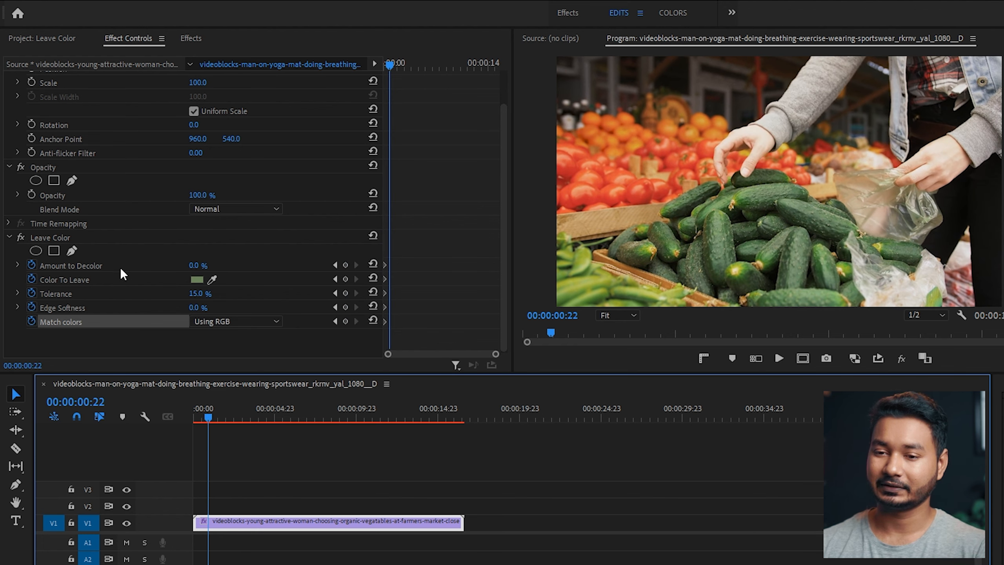
pyautogui.click(195, 269)
pyautogui.moveTo(195, 269); pyautogui.dragTo(204, 270)
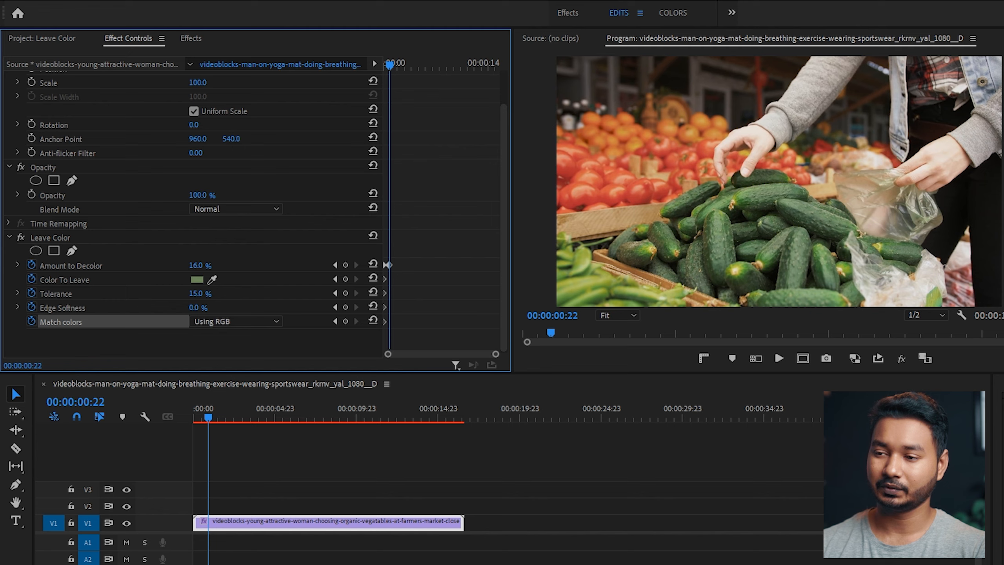
# - Set Match colors to Using Hue and raise Amount to Decolor to 95%
pyautogui.click(233, 322)
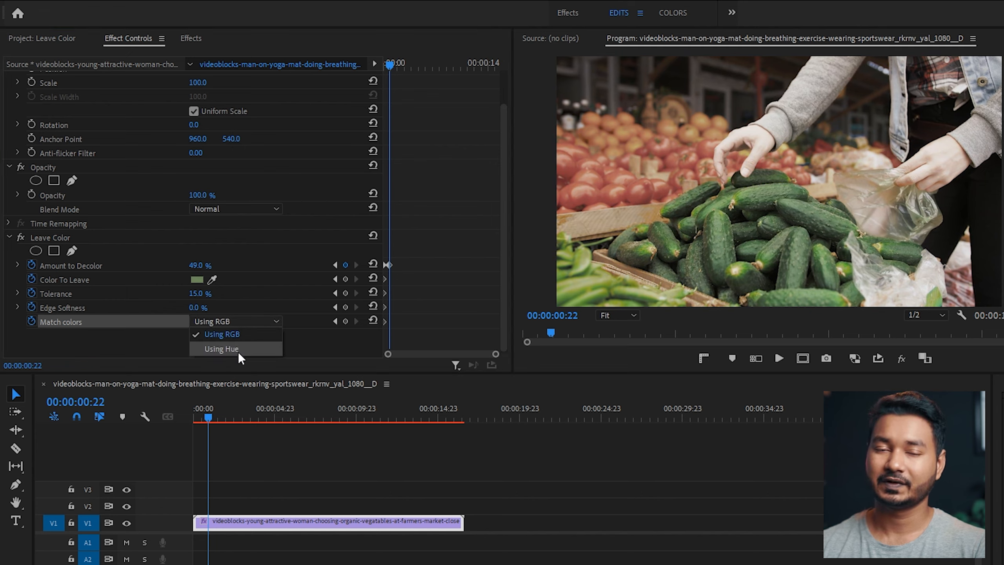
pyautogui.click(238, 350)
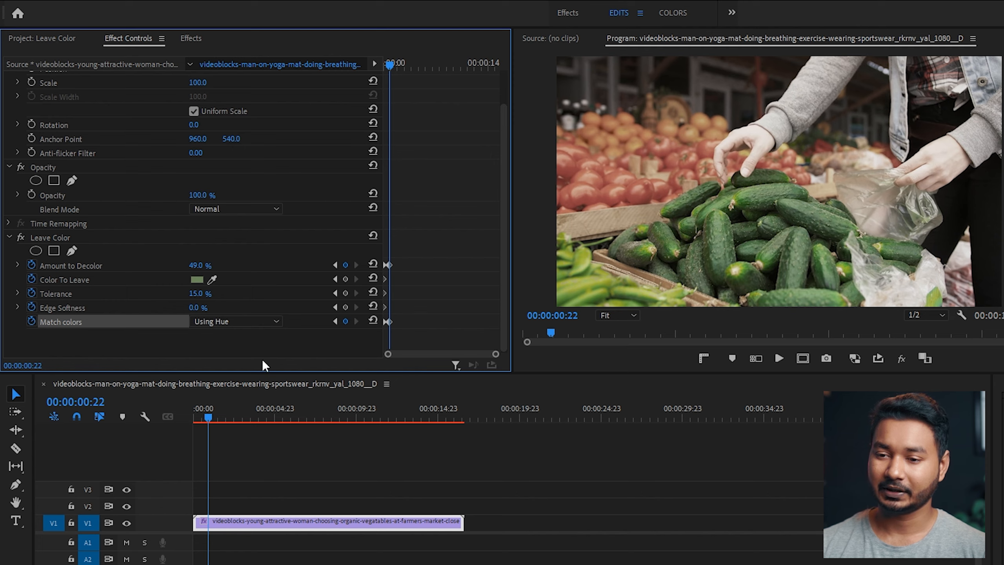
pyautogui.moveTo(197, 265); pyautogui.dragTo(207, 265)
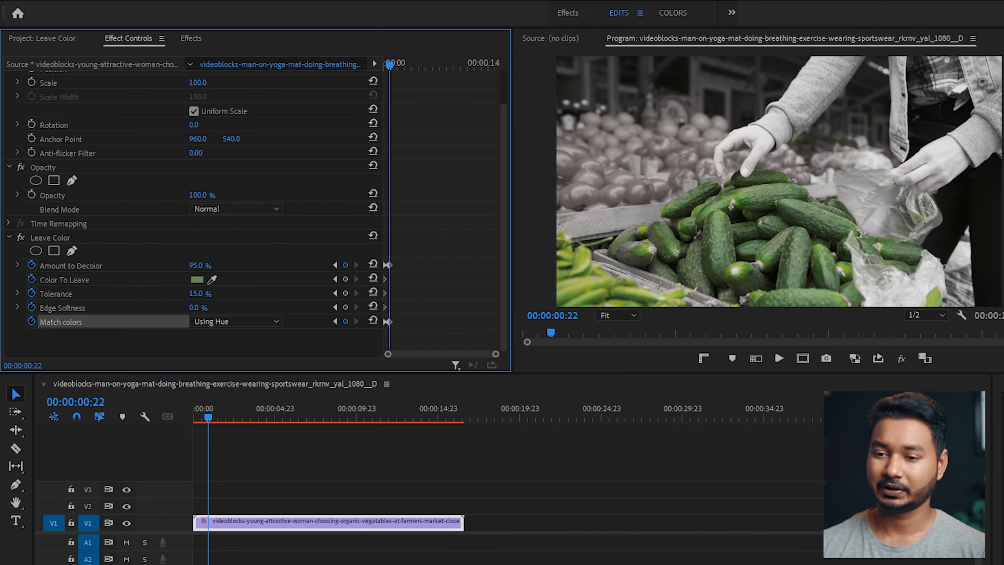
# - Fine-tune Leave Color to 98% Amount to Decolor, 17% Tolerance and 8% Edge Softness
pyautogui.moveTo(199, 293); pyautogui.dragTo(192, 293)
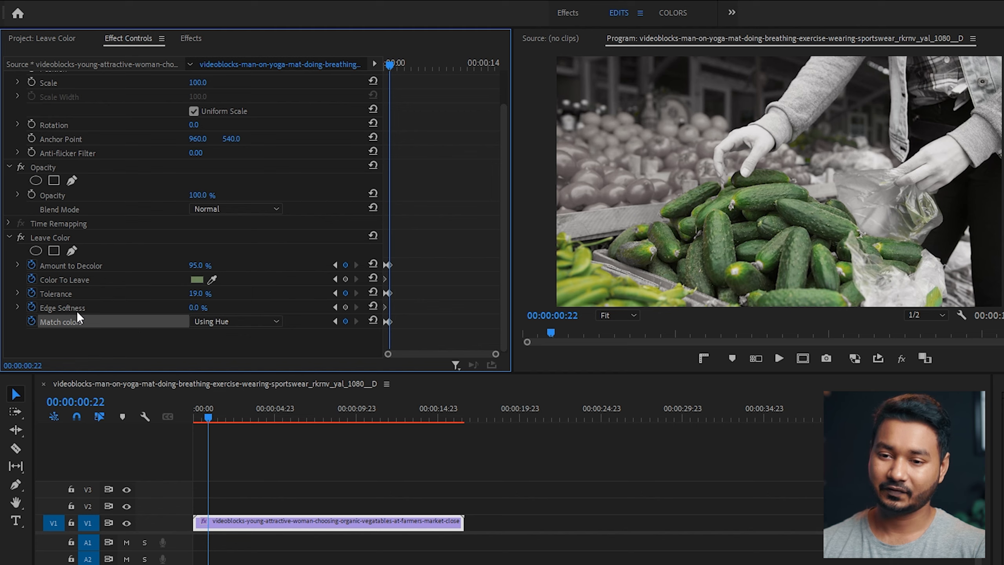
pyautogui.moveTo(194, 307); pyautogui.dragTo(201, 308)
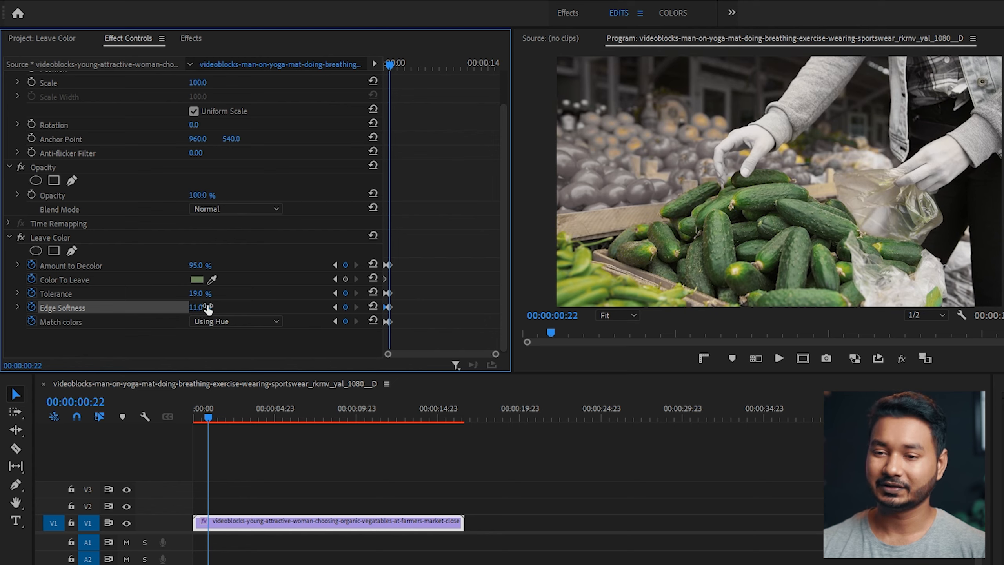
pyautogui.moveTo(201, 313); pyautogui.dragTo(195, 313)
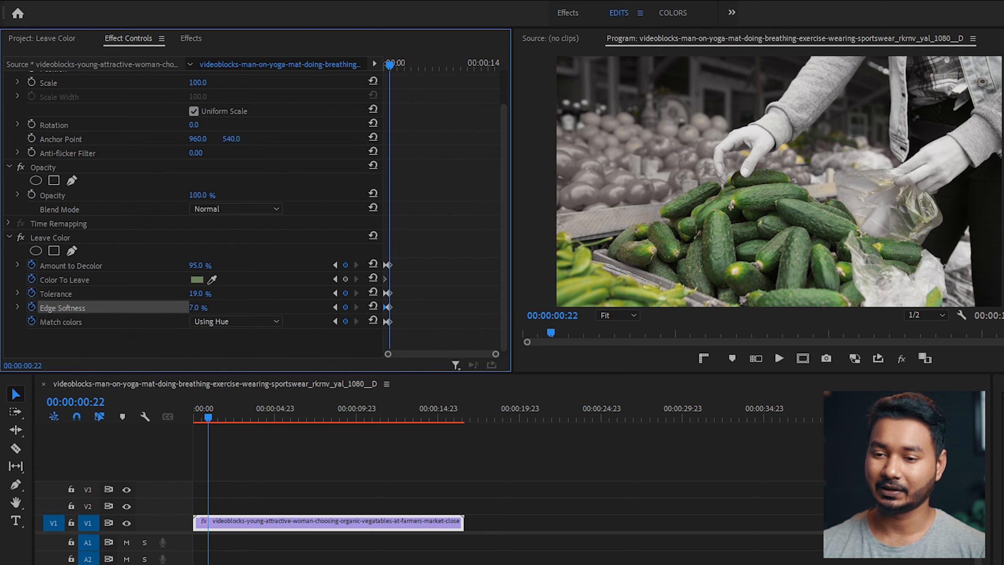
pyautogui.moveTo(201, 266); pyautogui.dragTo(205, 295)
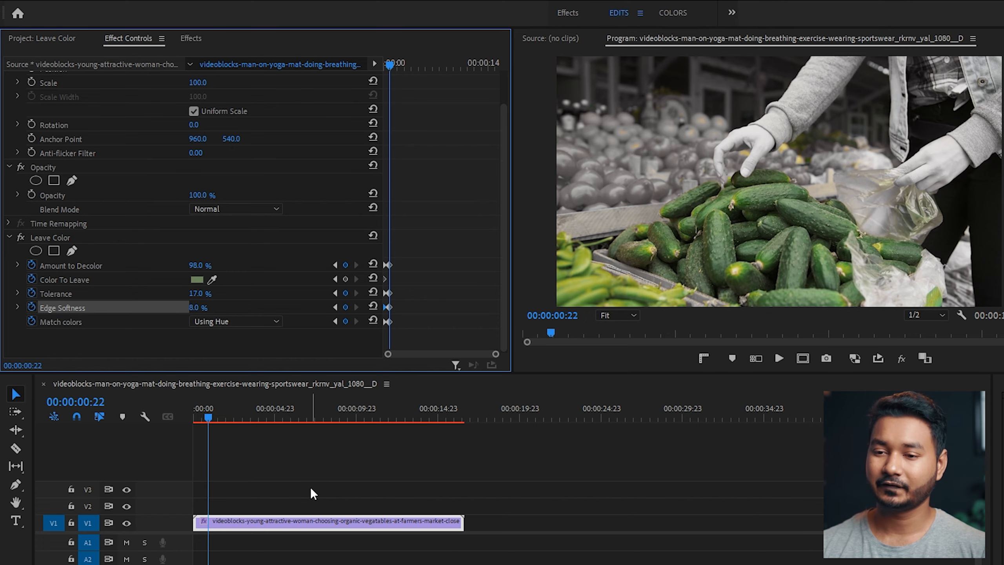
# - Play back the sequence to check the Leave Color effect on the clip
pyautogui.click(142, 434)
pyautogui.press('space')
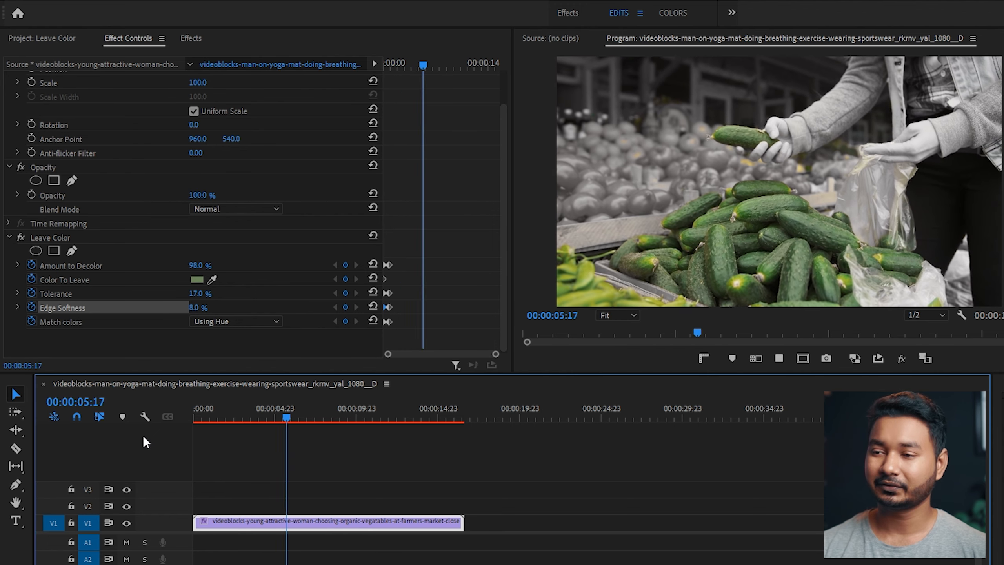
pyautogui.press('space')
# - Delete the Leave Color effect from the clip
pyautogui.click(56, 235)
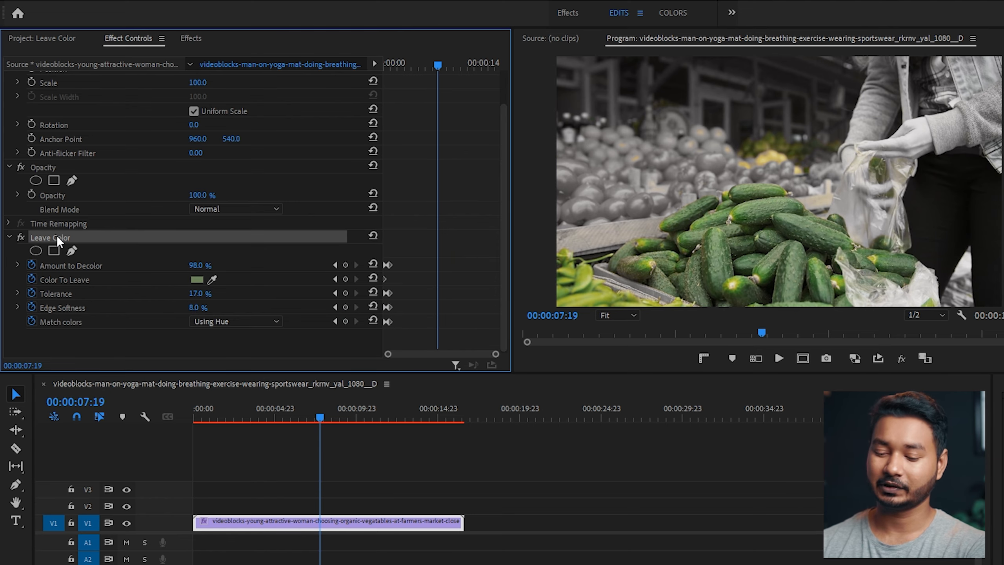
pyautogui.press('Delete')
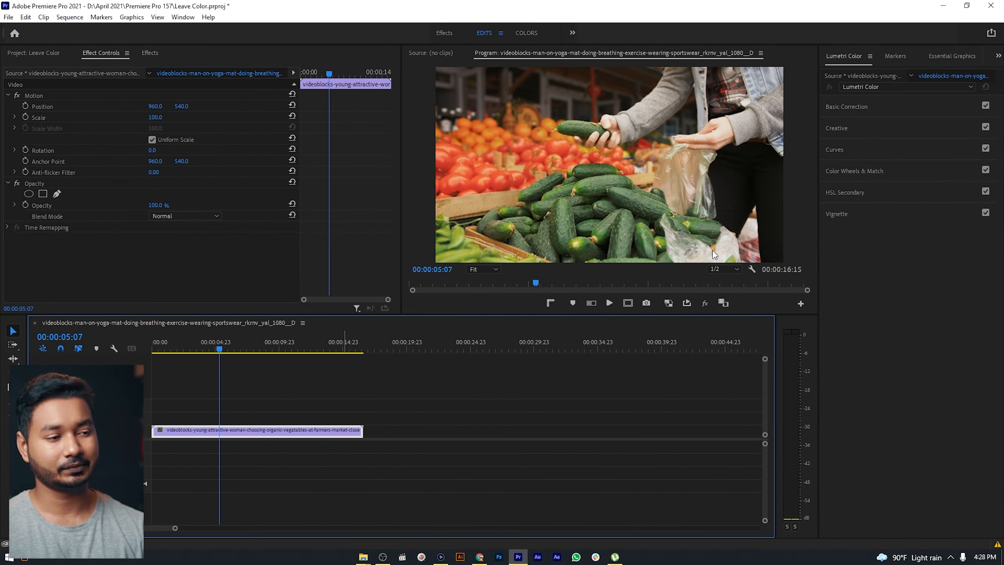
# - Sample a cucumber's green as the key color in the HSL Secondary section of Lumetri Color
pyautogui.click(860, 193)
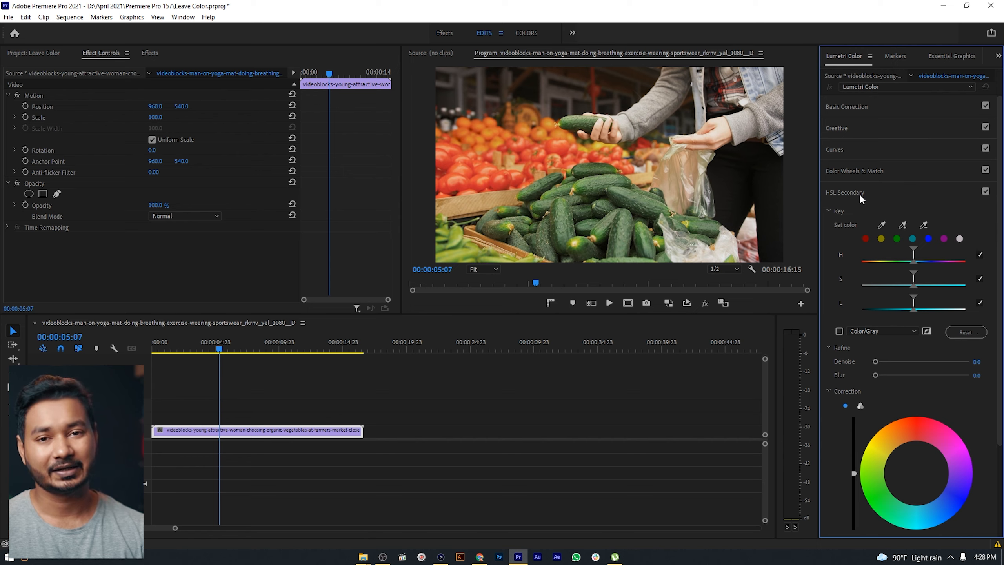
pyautogui.scroll(-3, 854, 361)
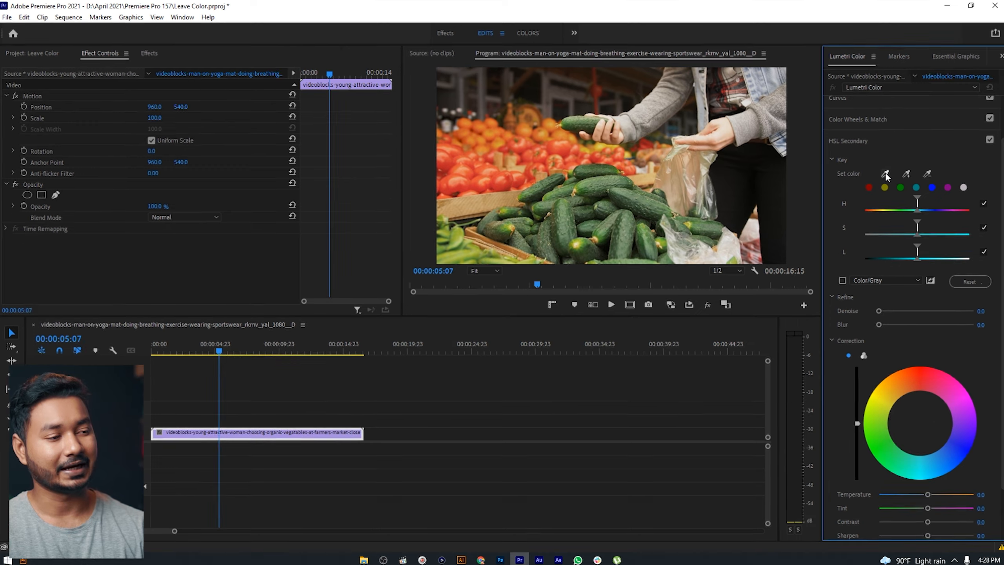
pyautogui.click(886, 174)
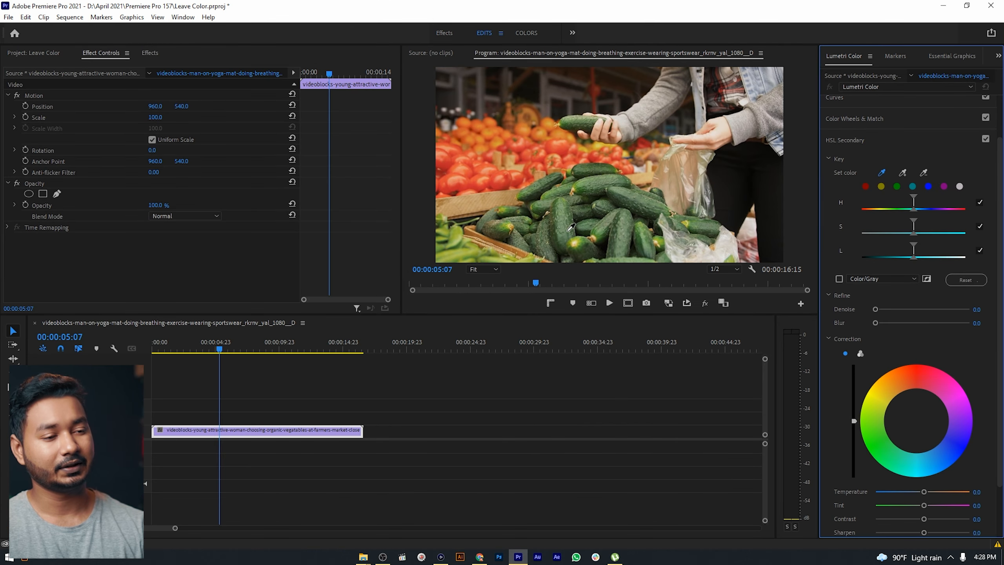
pyautogui.click(564, 209)
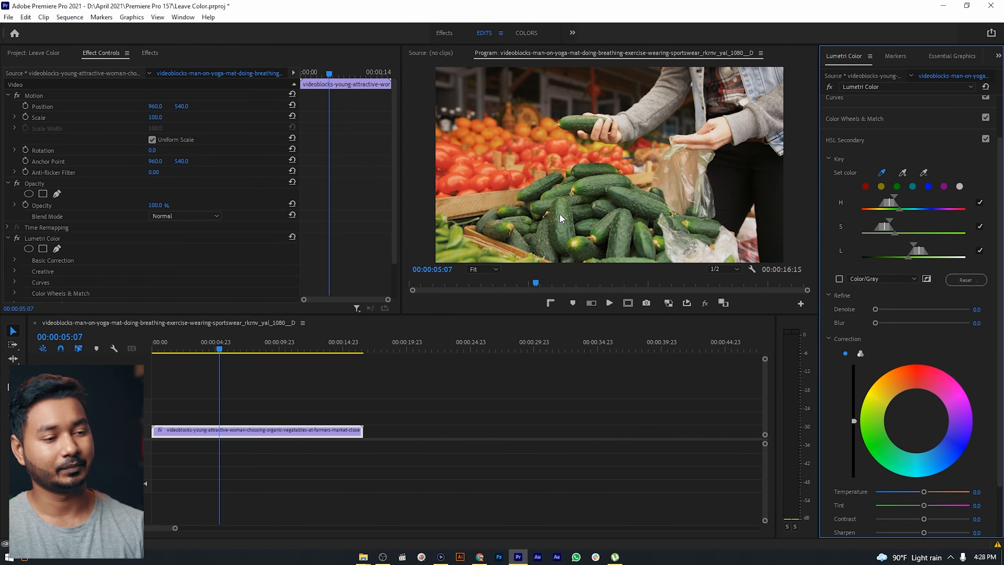
# - Extend the HSL key with more cucumber green samples using the Color/Gray mask preview, and hide the preview
pyautogui.click(840, 279)
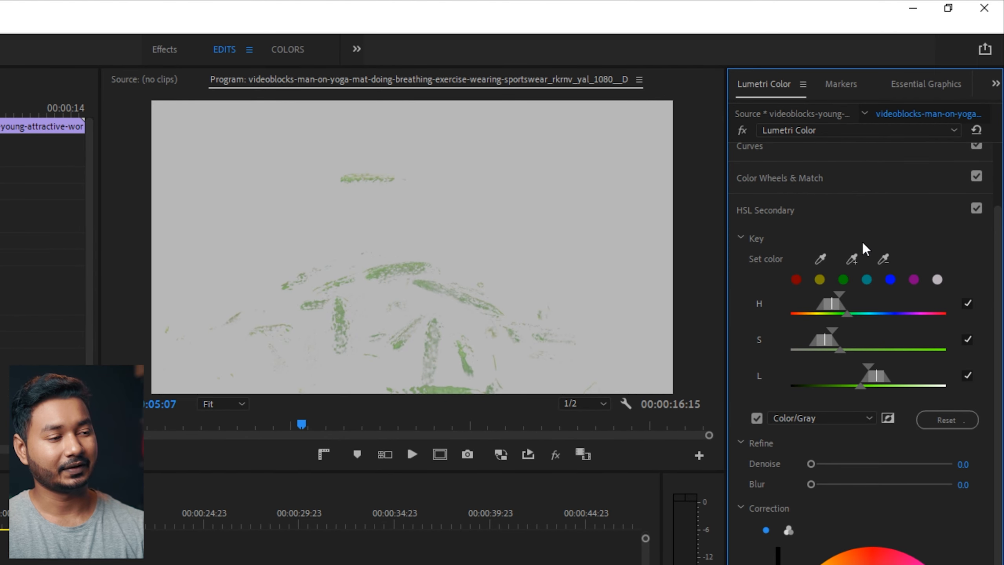
pyautogui.click(855, 259)
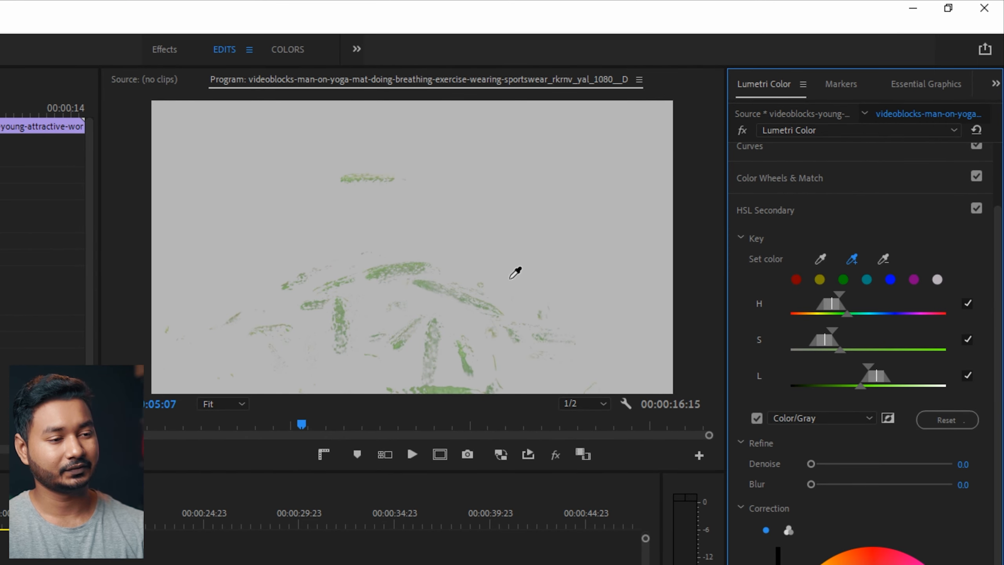
pyautogui.click(383, 274)
pyautogui.click(370, 269)
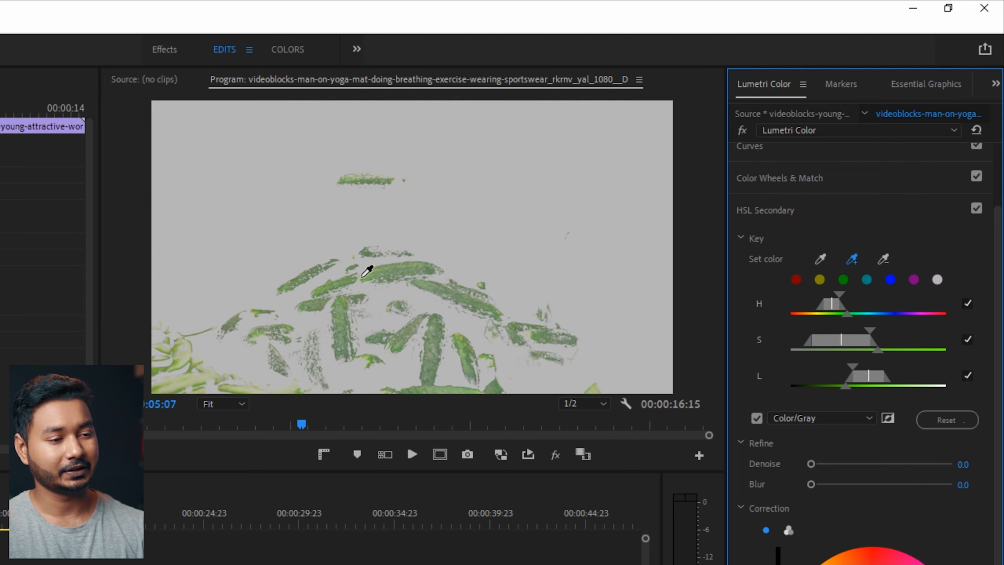
pyautogui.click(410, 267)
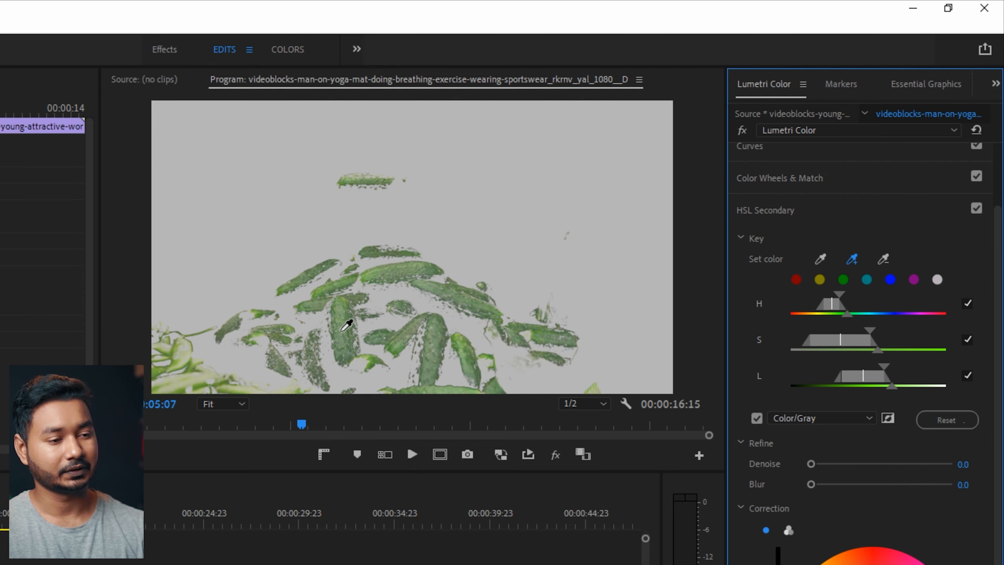
pyautogui.click(316, 336)
pyautogui.click(314, 338)
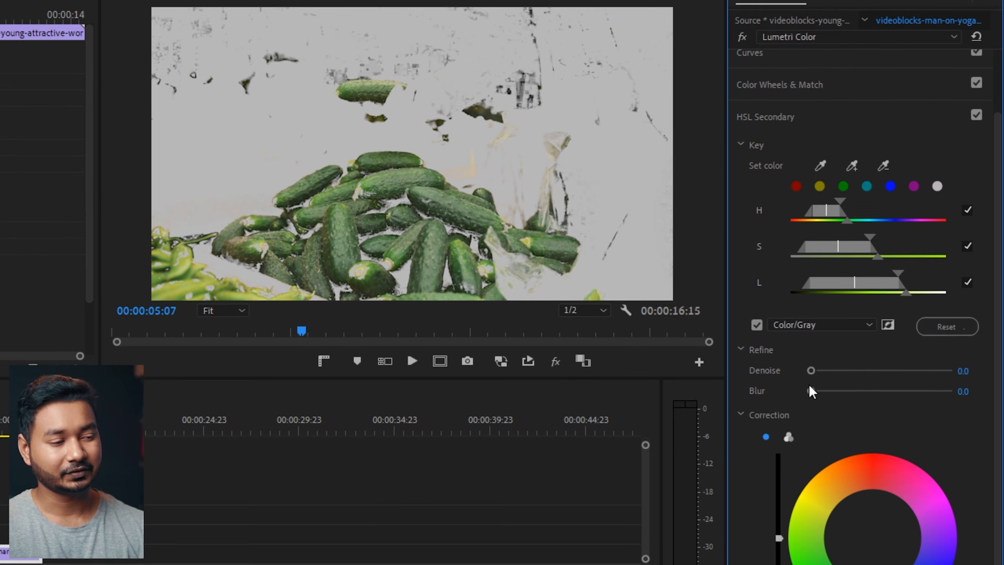
pyautogui.click(757, 321)
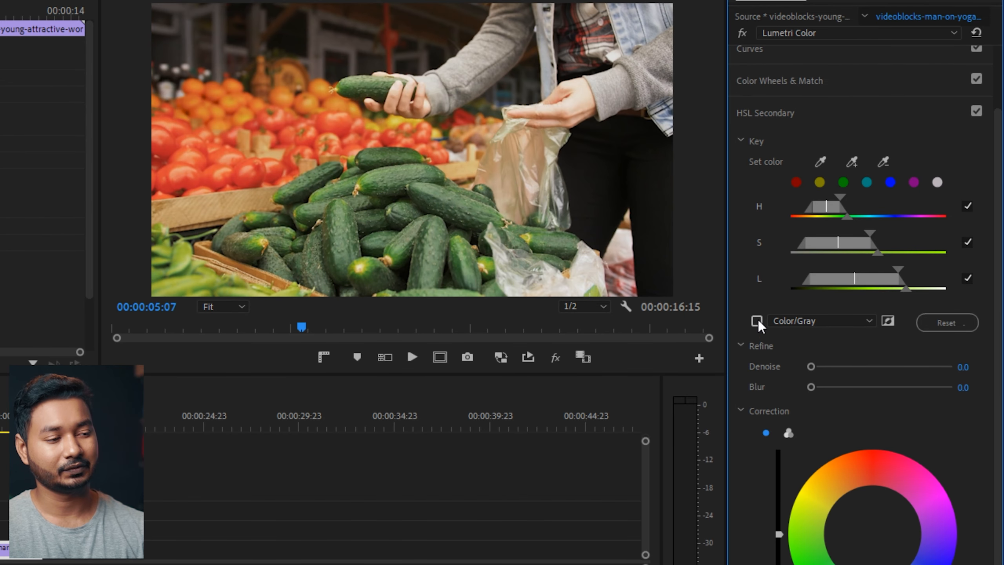
# - Invert the key mask with a Blur of 9.3 and set the HSL Secondary Saturation to 0
pyautogui.moveTo(811, 387); pyautogui.dragTo(854, 380)
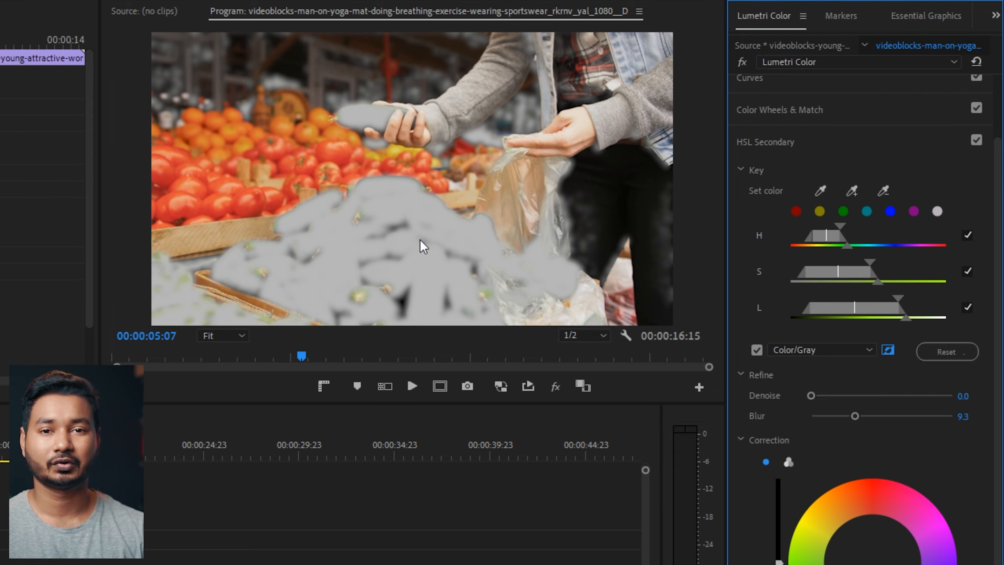
pyautogui.click(757, 349)
pyautogui.scroll(-3, 794, 419)
pyautogui.moveTo(885, 443); pyautogui.dragTo(827, 448)
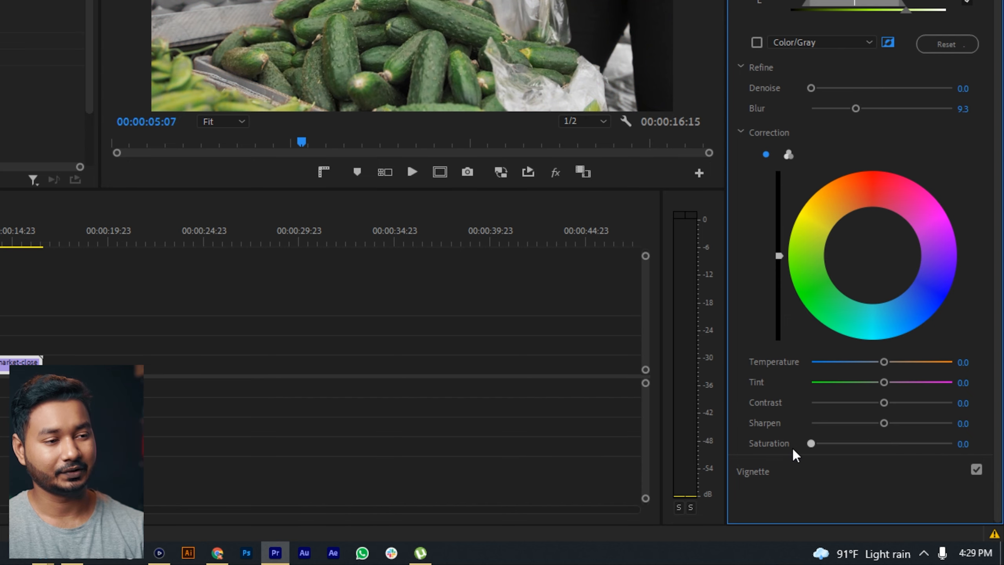